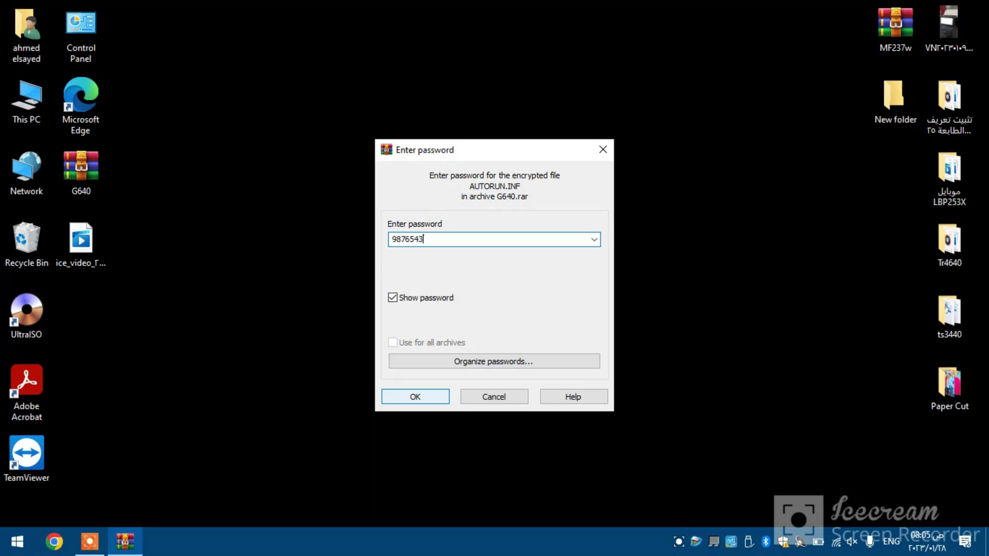
Submit the archive password to extract G640.rar, and launch SETUP from the extracted win\Driver\DrvSetup folder
click(422, 397)
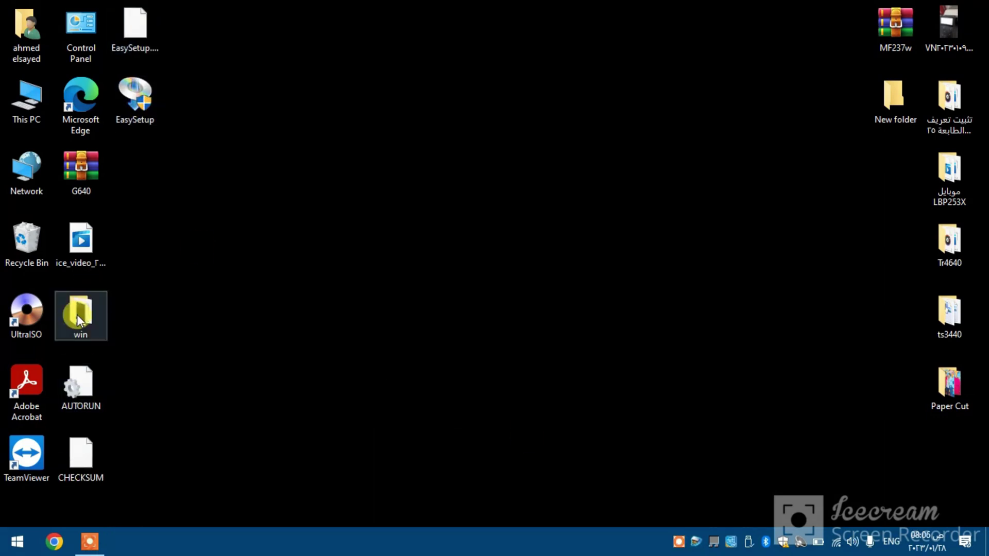
double_click(80, 332)
double_click(195, 135)
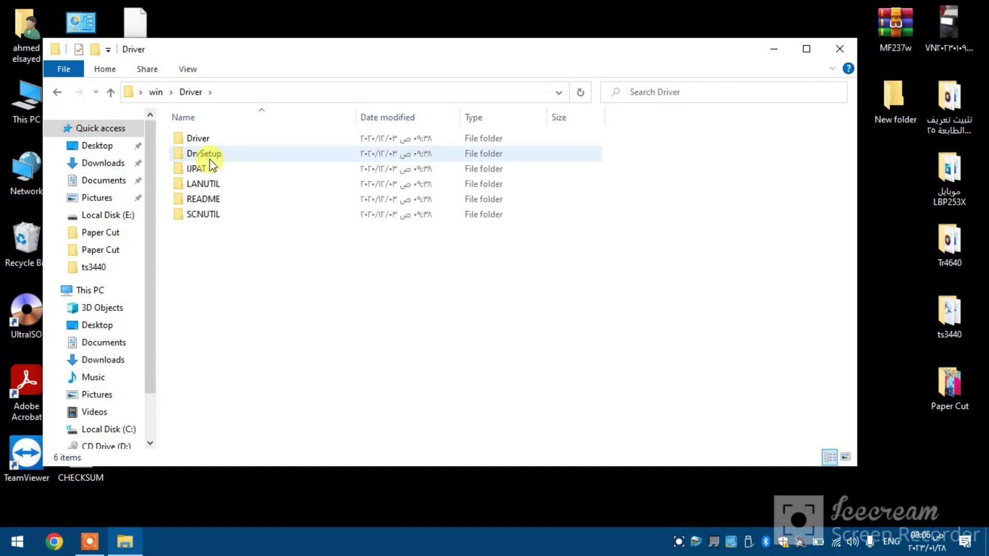
click(200, 157)
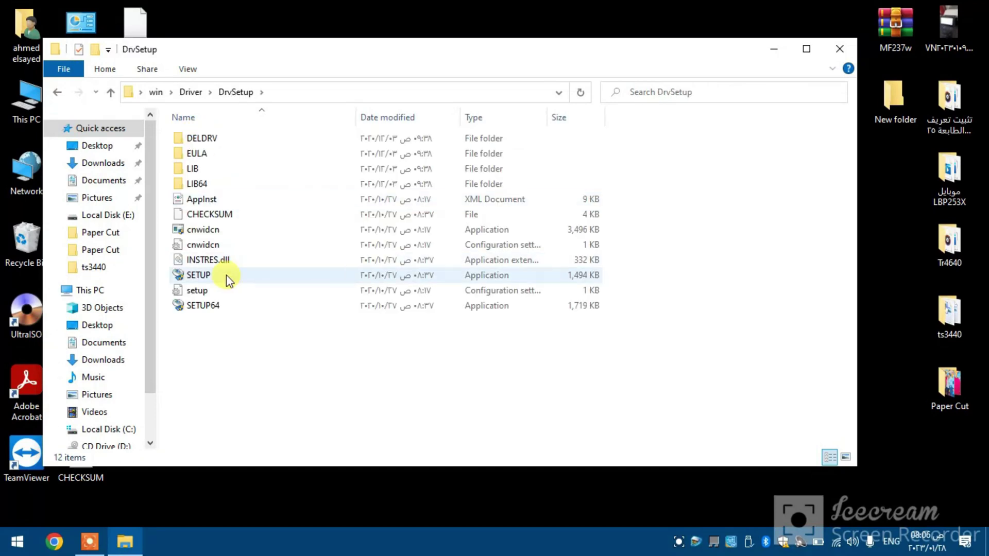
double_click(197, 276)
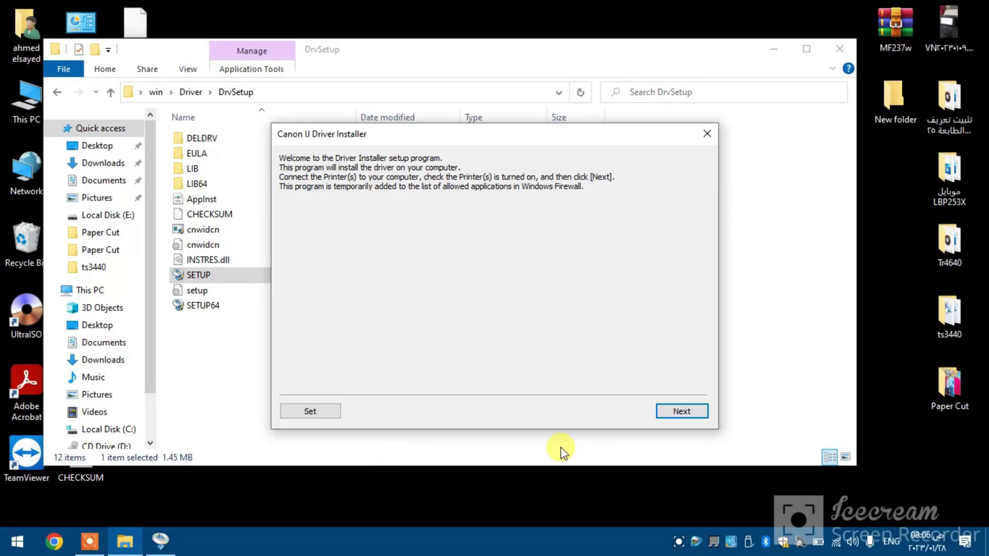
Choose Europe, Middle East, Africa as the place of residence in the driver installer and accept the license agreement
click(683, 411)
click(349, 226)
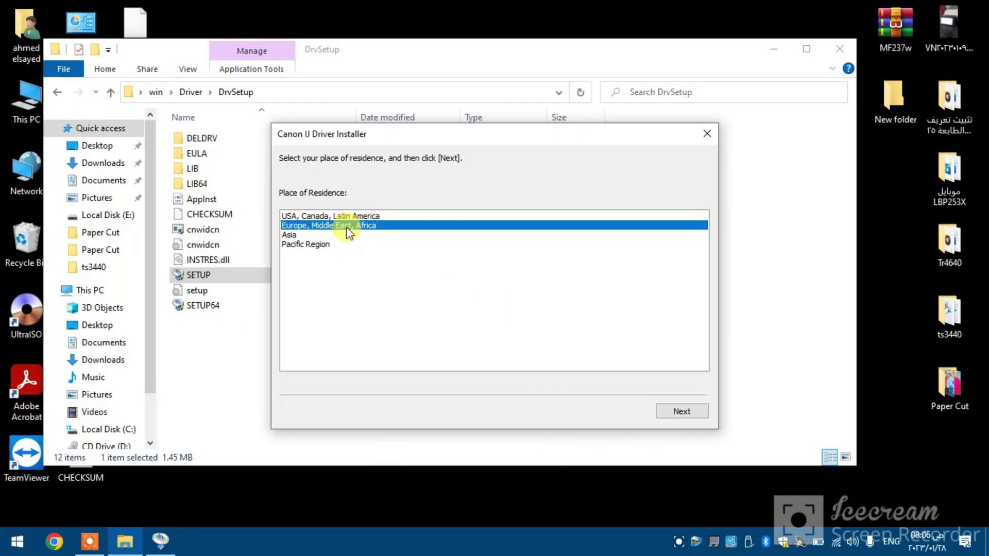
click(682, 411)
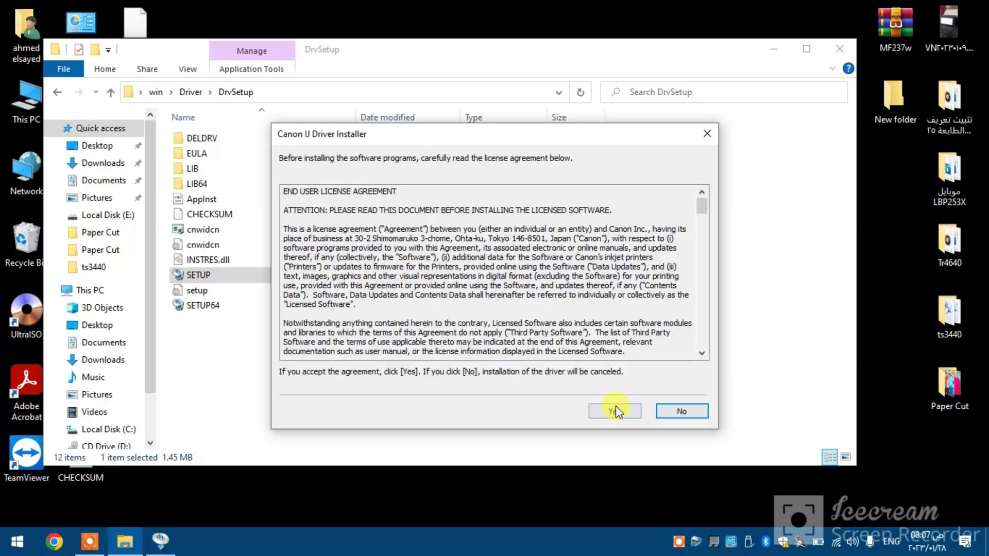
click(614, 411)
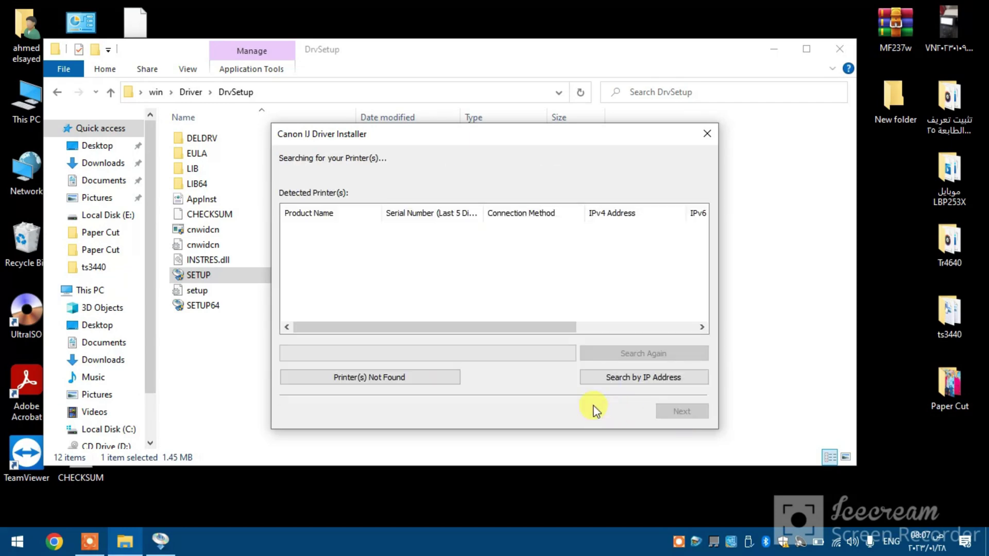
Install the drivers for the detected USB-connected G600 series printer and exit the installer, keeping it set as default printer
click(313, 229)
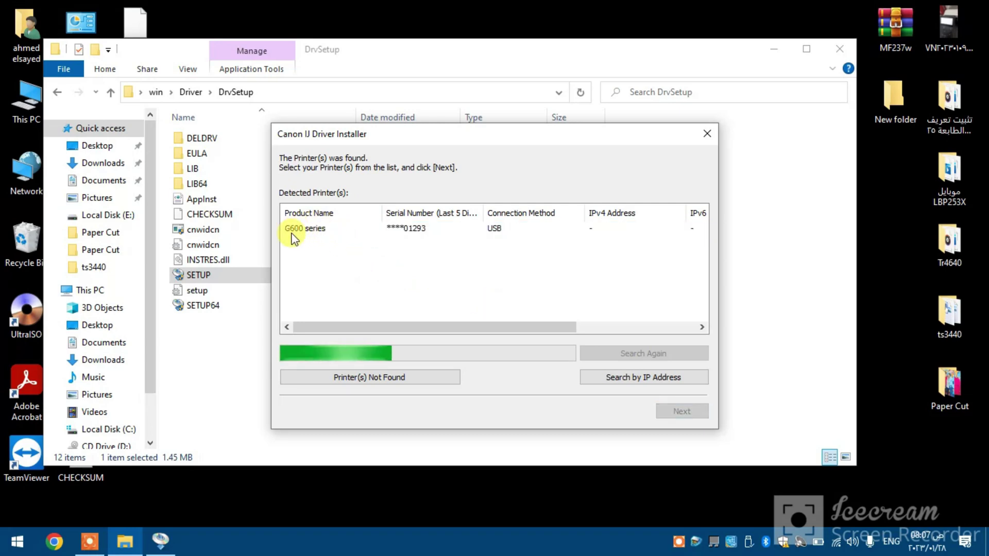
click(310, 229)
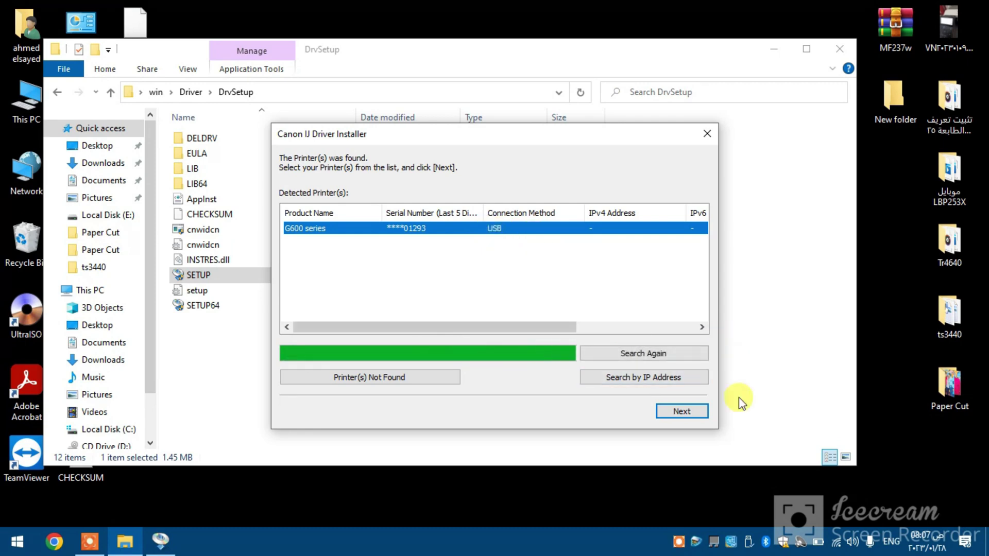
click(706, 414)
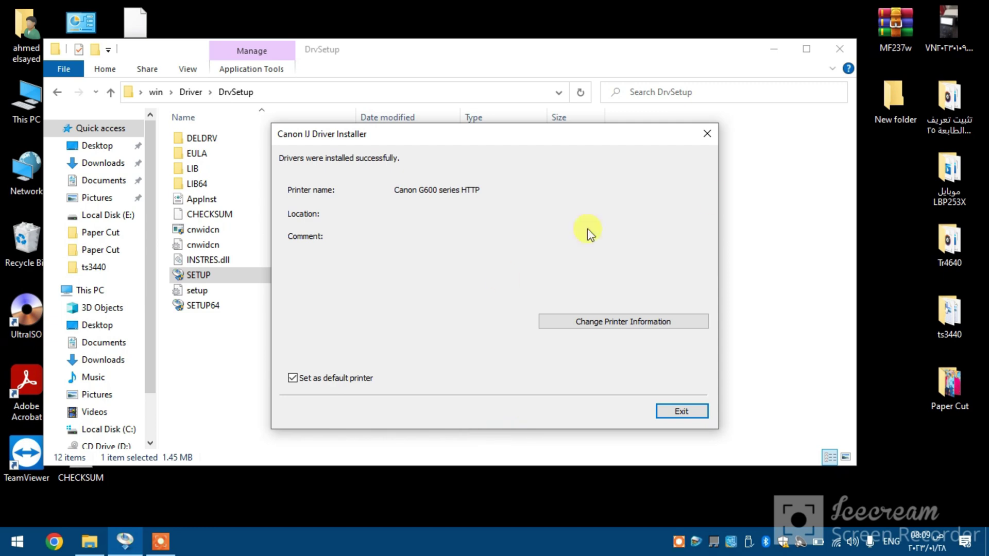
click(681, 411)
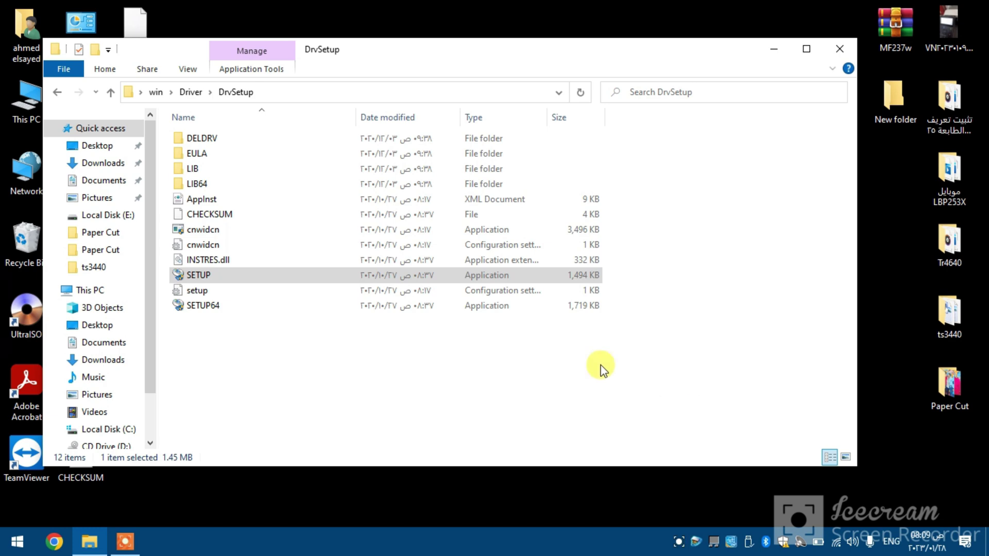
Launch the scan utility's SETUP application from the win\Driver\SCNUTIL\ScanUtility folder
click(111, 93)
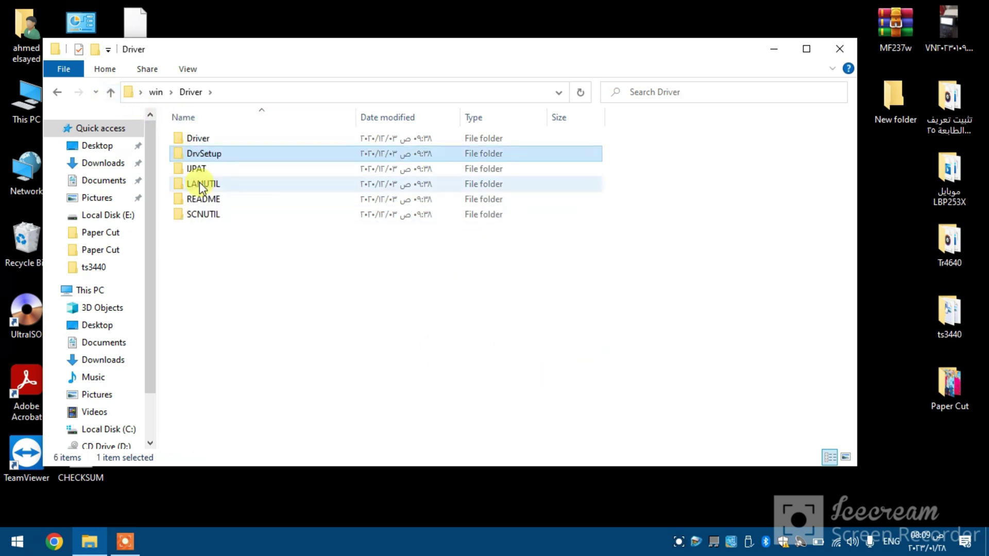
click(198, 216)
double_click(198, 216)
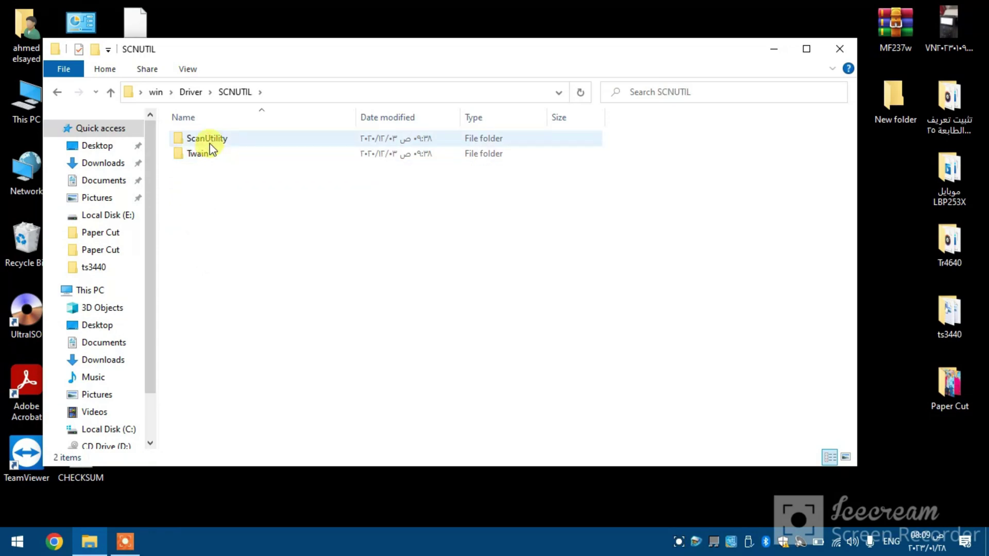
click(209, 140)
double_click(208, 140)
double_click(200, 229)
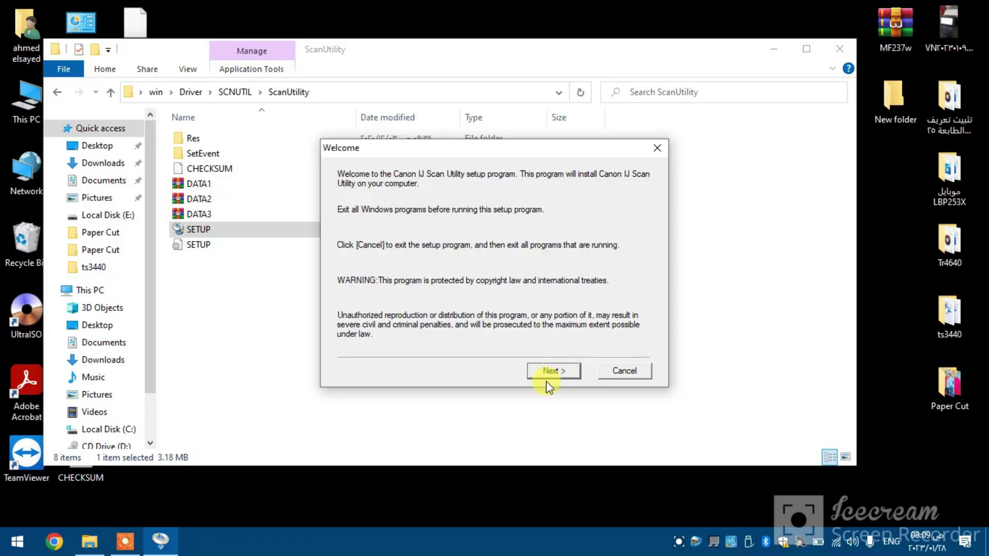
Run the Canon IJ Scan Utility installation through to completion and exit its setup program
click(547, 376)
click(550, 377)
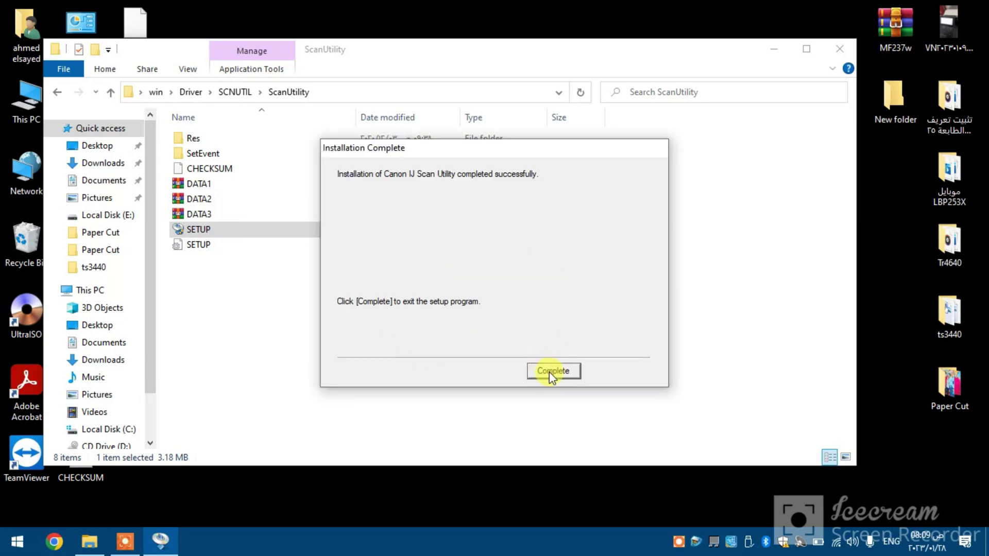
click(549, 372)
Open IJ Scan Utility from Canon Utilities and scan a single-page document with the Canon G600 series
click(774, 49)
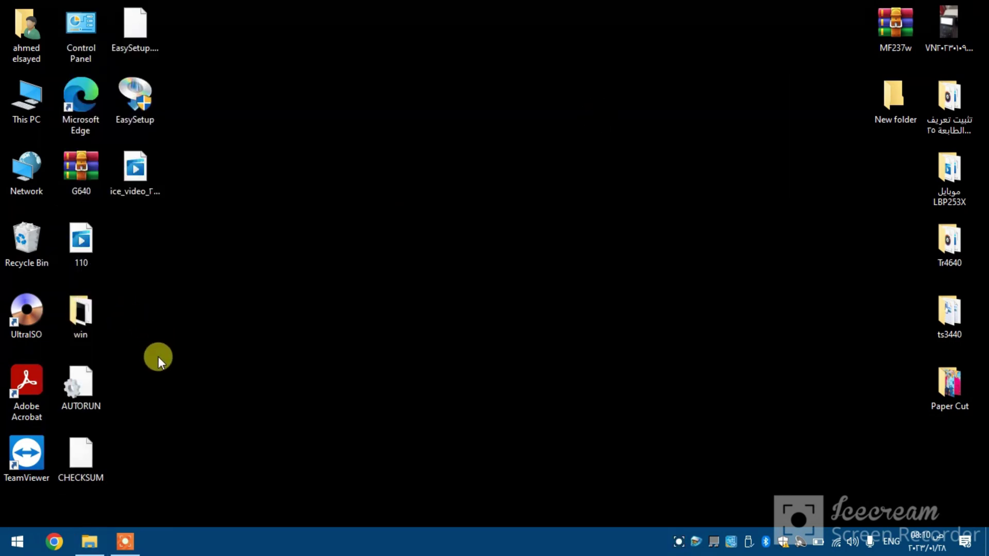
click(14, 544)
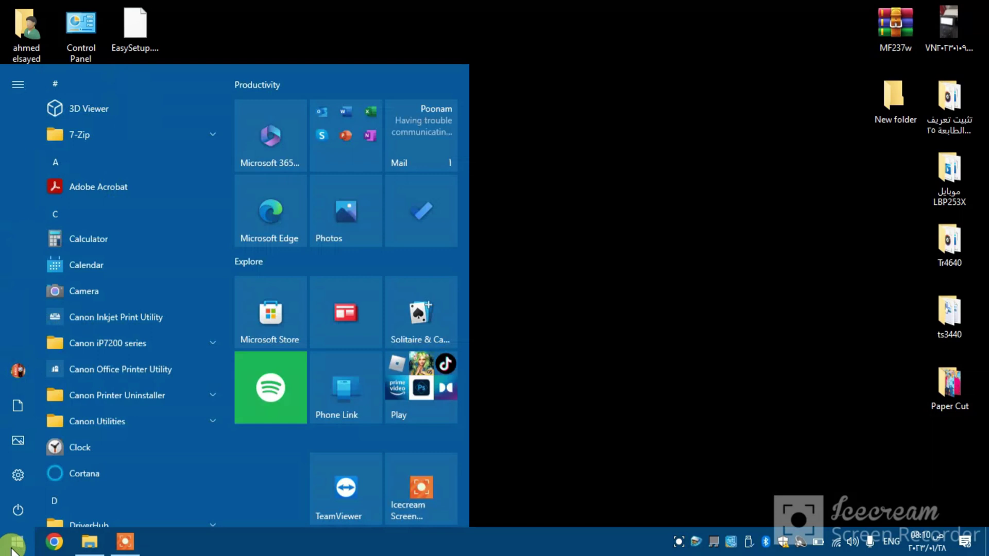
click(62, 420)
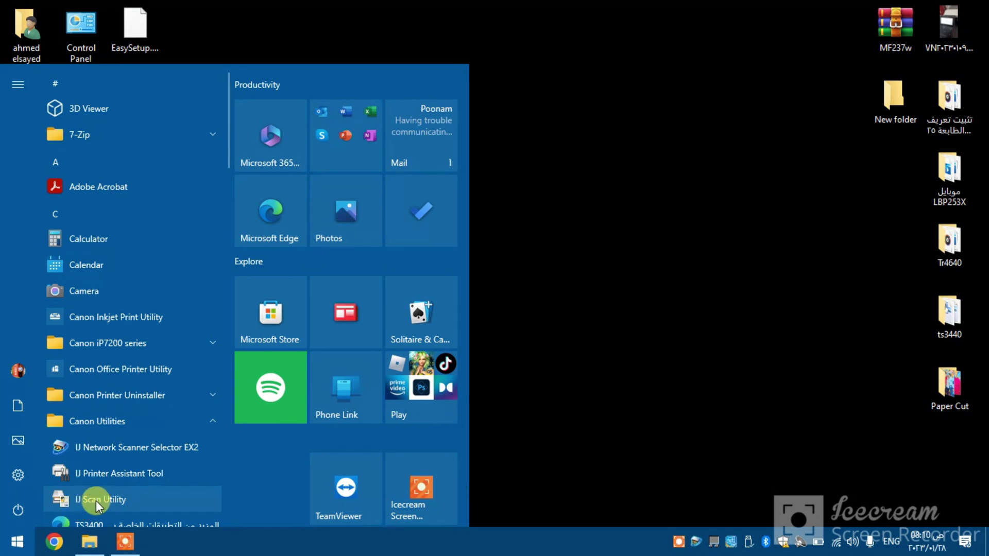
click(96, 499)
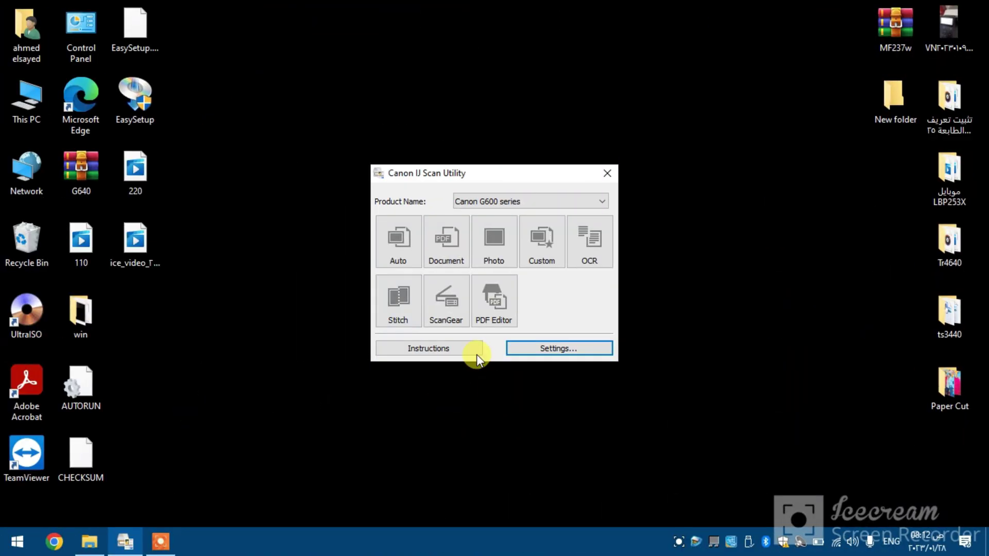
click(451, 249)
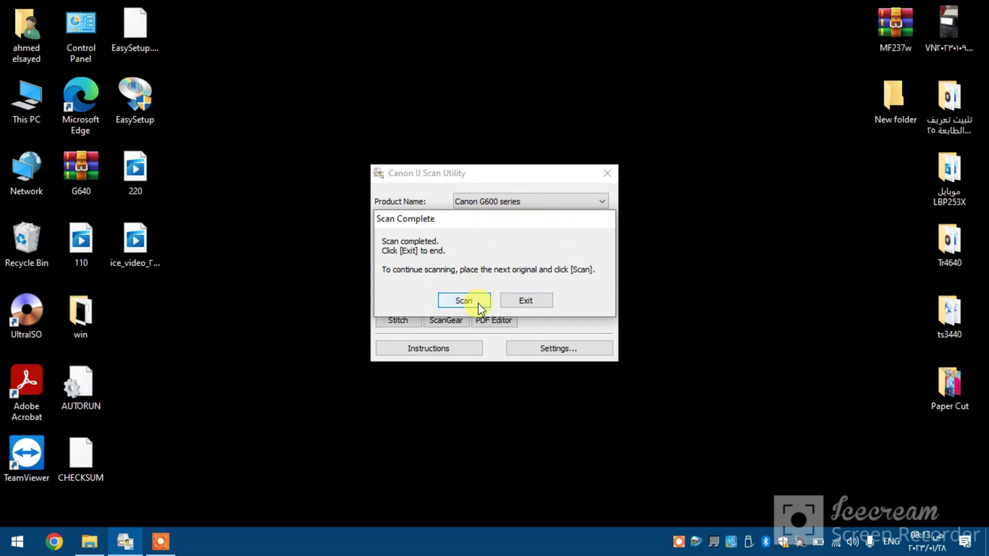
click(514, 300)
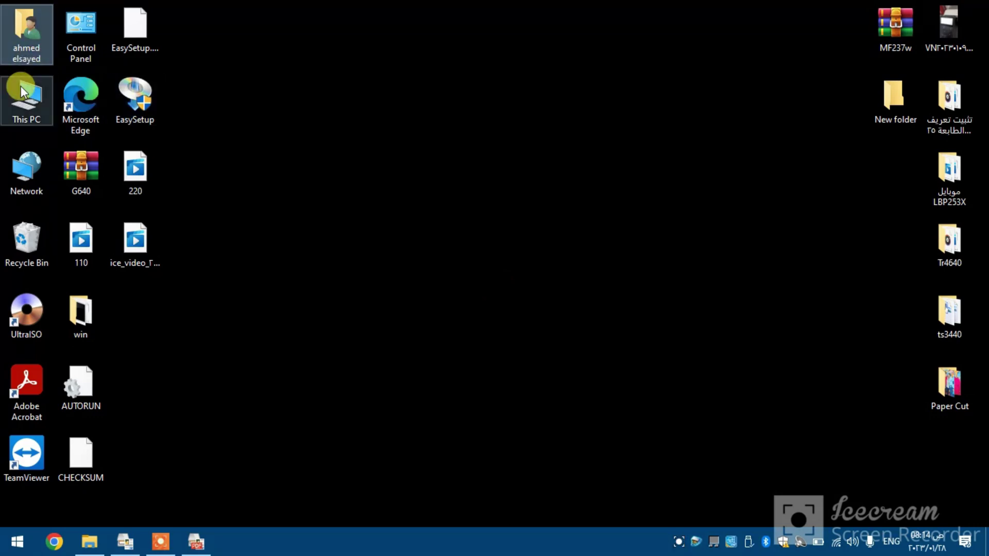
Open the scanned PDF IMG_20230128_0001 from the Documents folder inside the user's home folder
double_click(24, 44)
double_click(631, 188)
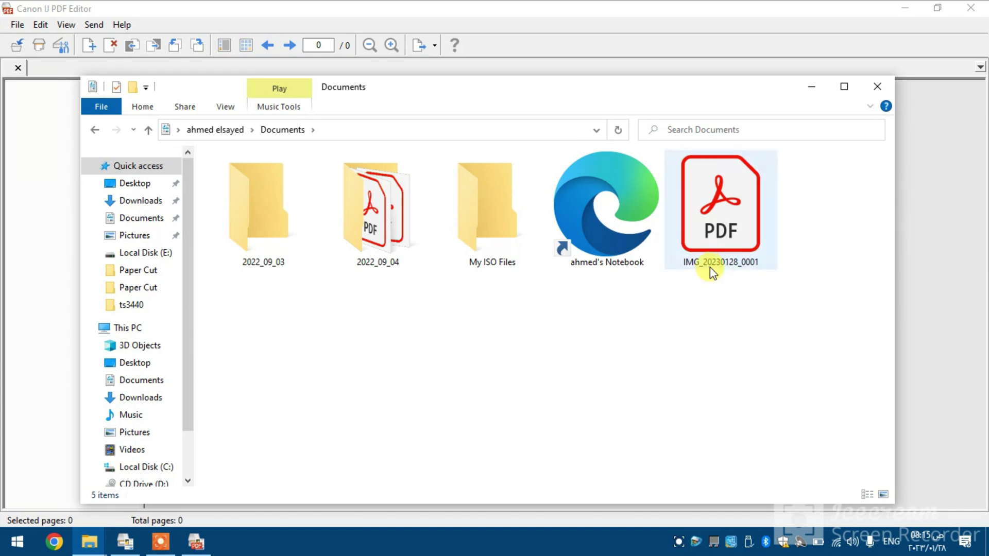
click(699, 251)
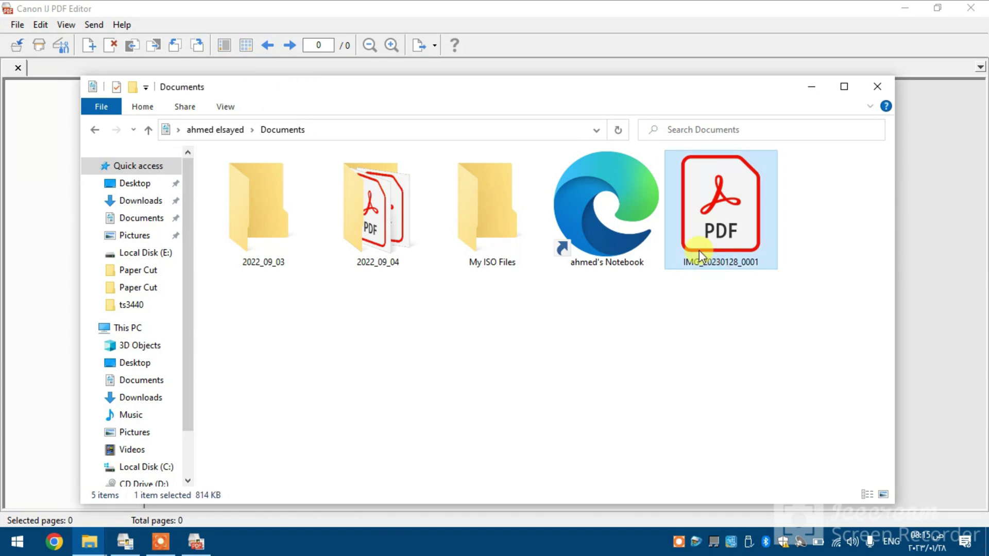
double_click(700, 250)
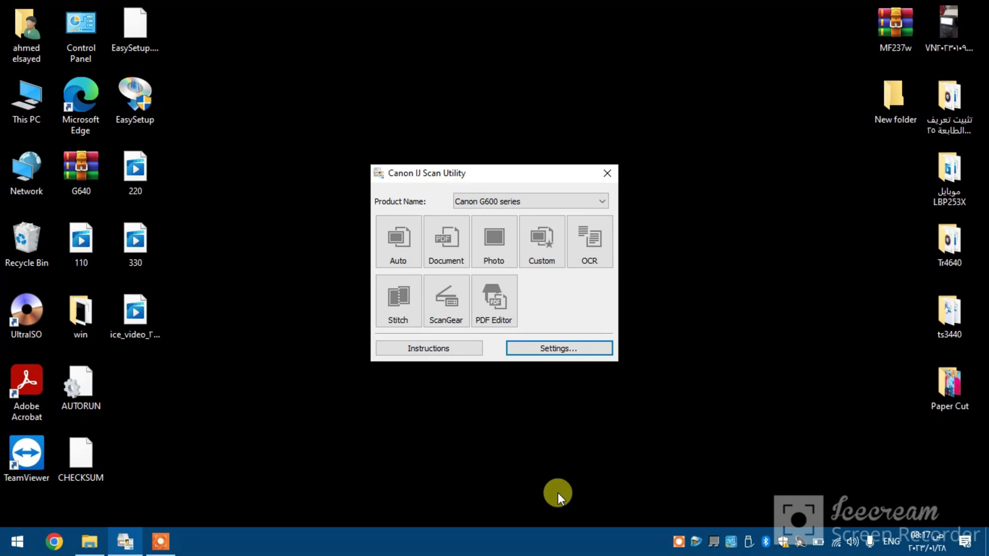
Scan the original as a photo, view the resulting IMG_20230128_0002.jpg, and close the image and its folder
click(494, 253)
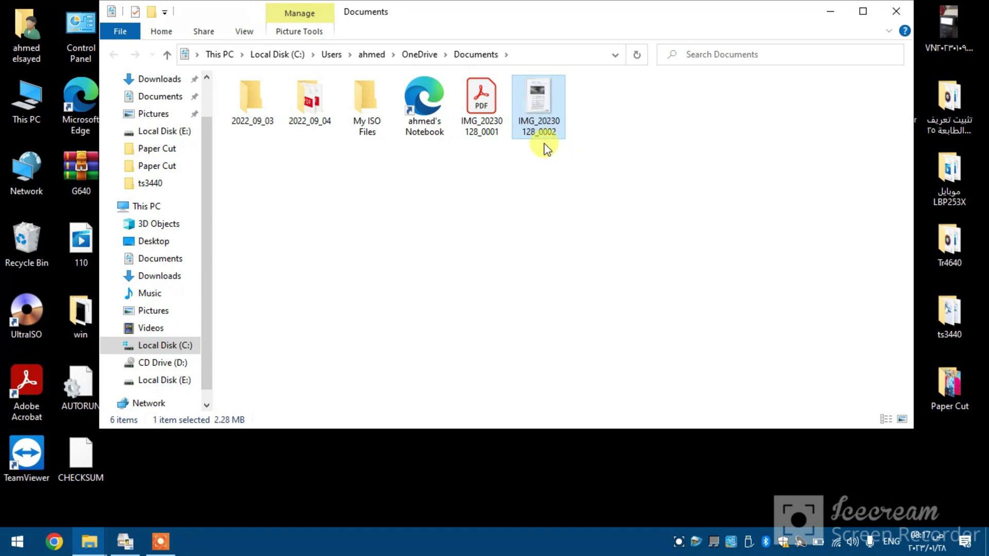
double_click(548, 125)
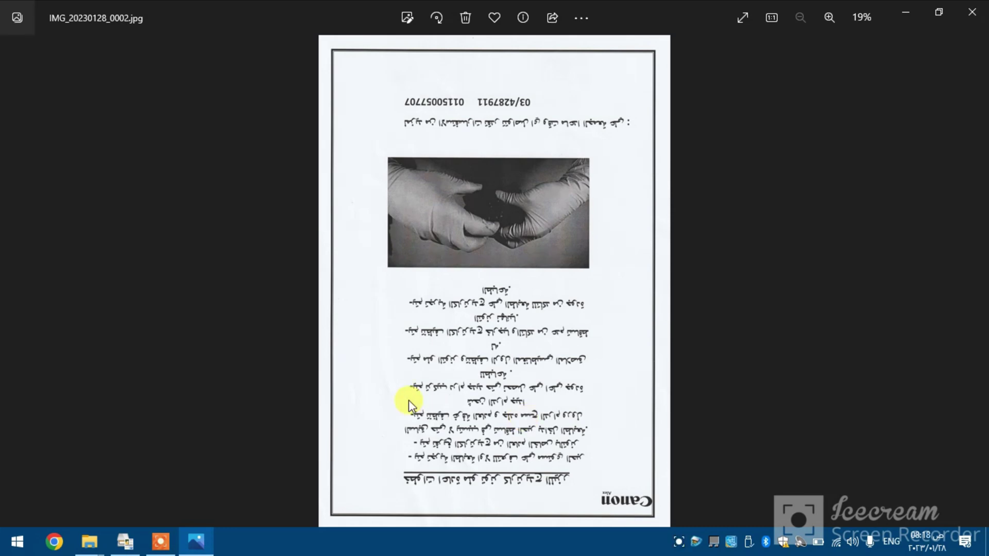
click(981, 7)
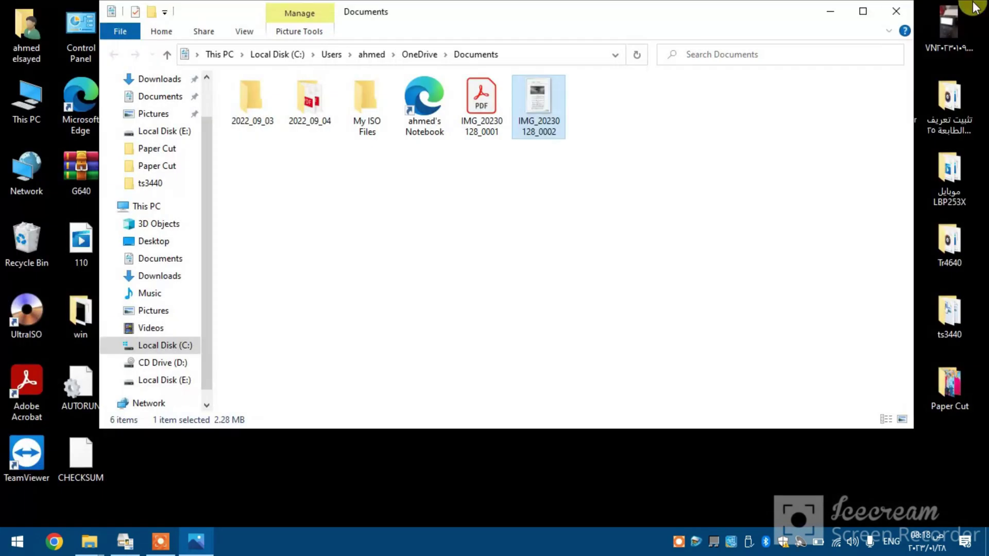
click(901, 16)
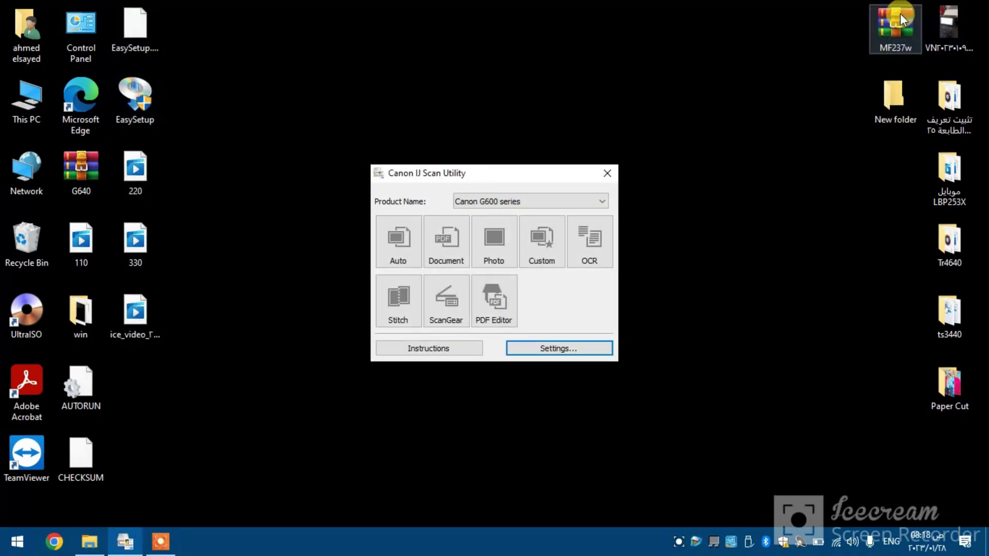